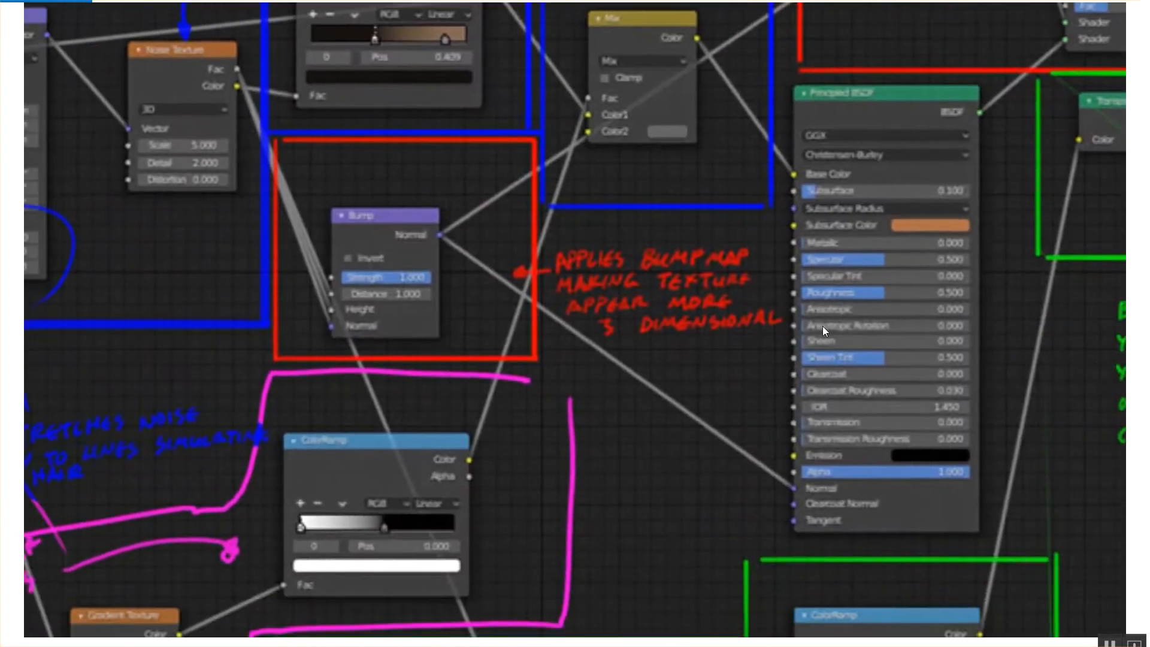
Switch to Blender and enlarge the shader node editor so it takes up most of the 3D viewport's height
key(alt+Tab)
key(alt+Tab)
key(alt+Tab)
key(alt+Tab)
key(alt+Tab)
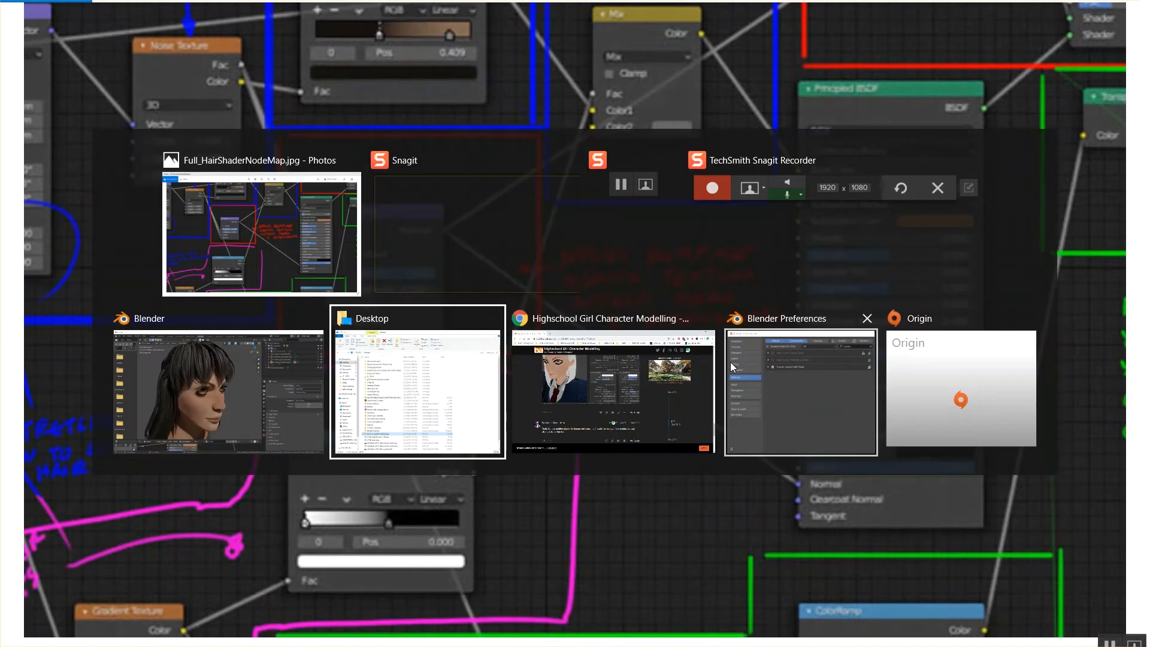
key(alt+shift+Tab)
scroll(660, 401, down, 7)
scroll(661, 402, up, 7)
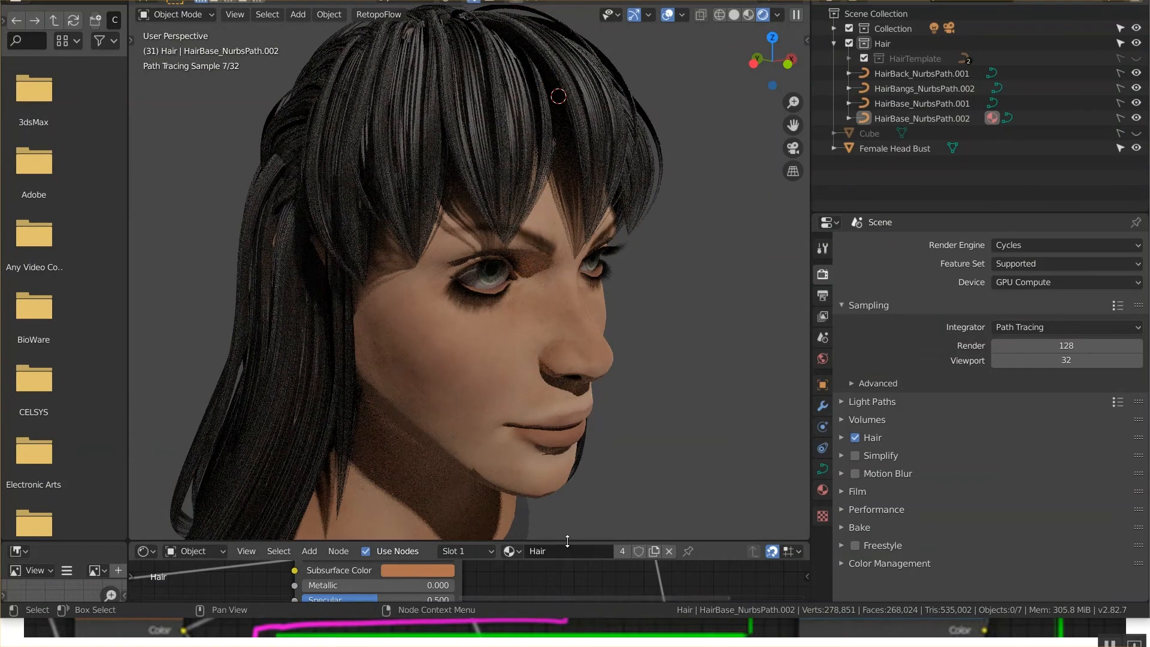
drag(566, 542, 554, 104)
Examine the Hair material's final Mix Shader, Transparent BSDF and Material Output nodes, including the Material Output's render target options
scroll(666, 282, down, 2)
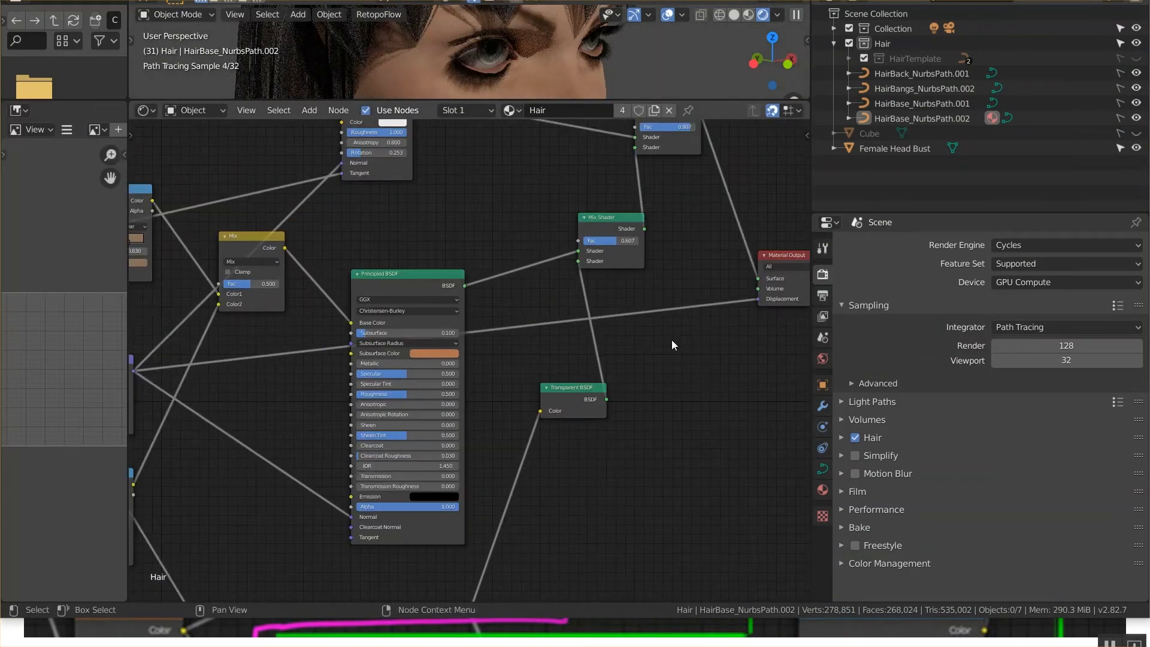
middle_drag(671, 340, 479, 370)
scroll(515, 366, up, 3)
scroll(512, 360, down, 2)
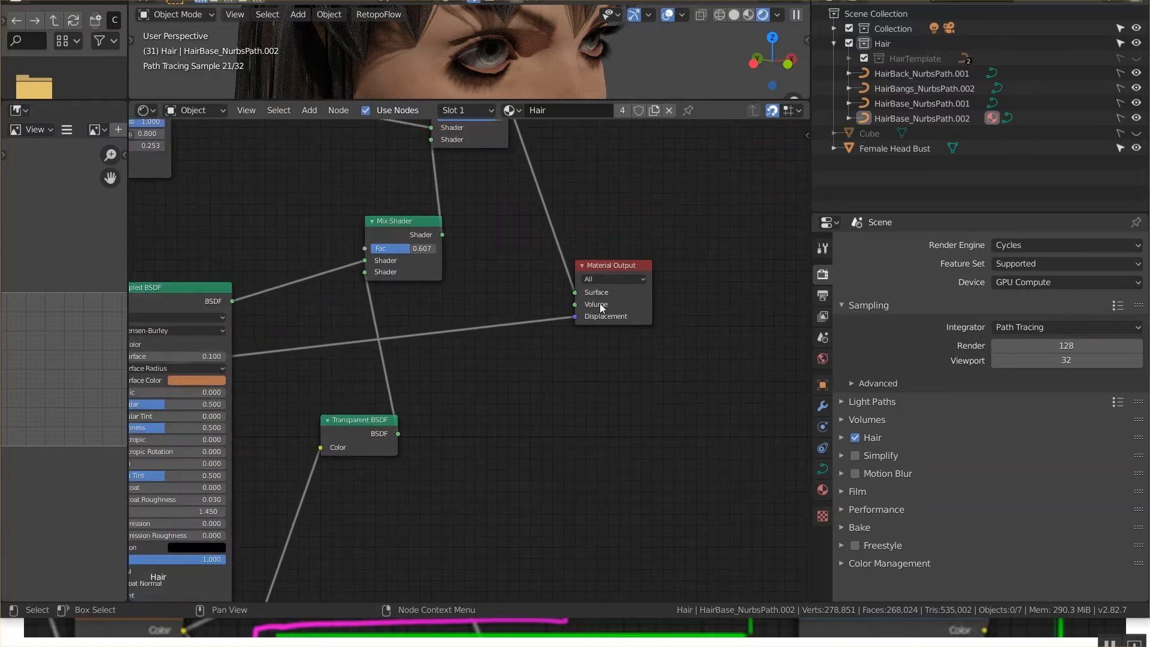
click(620, 282)
click(621, 283)
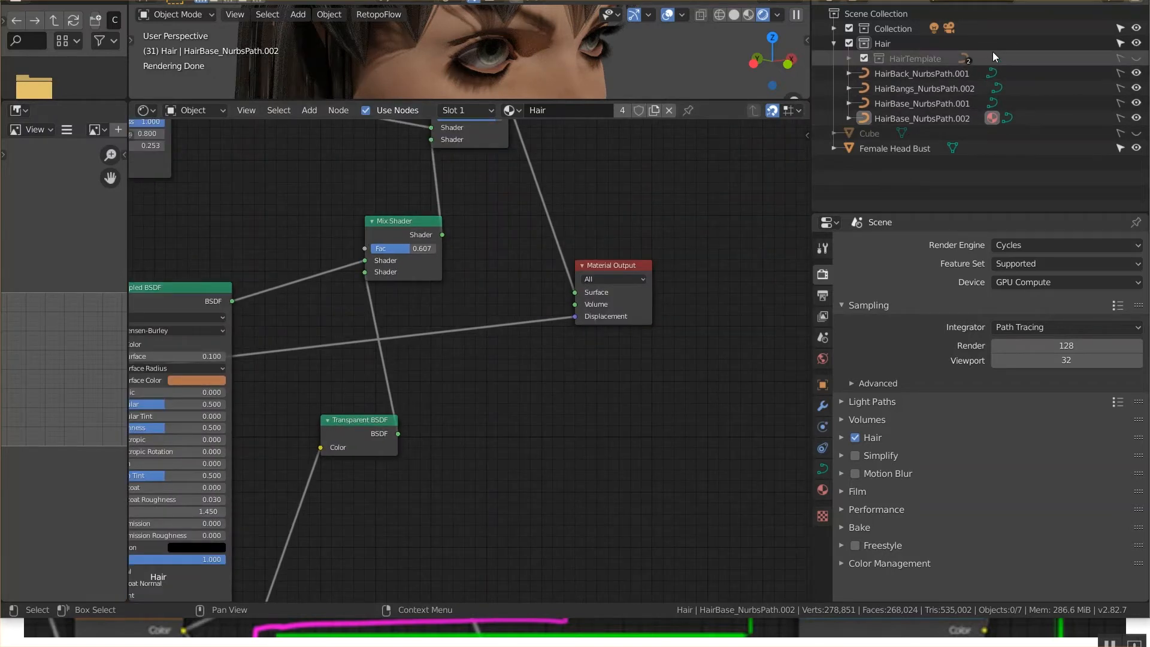
Switch to the Full_HairShaderNodeMap.jpg image in Photos and examine its annotated bump, color, sheen, transparency and root gradient sections
key(alt+Tab)
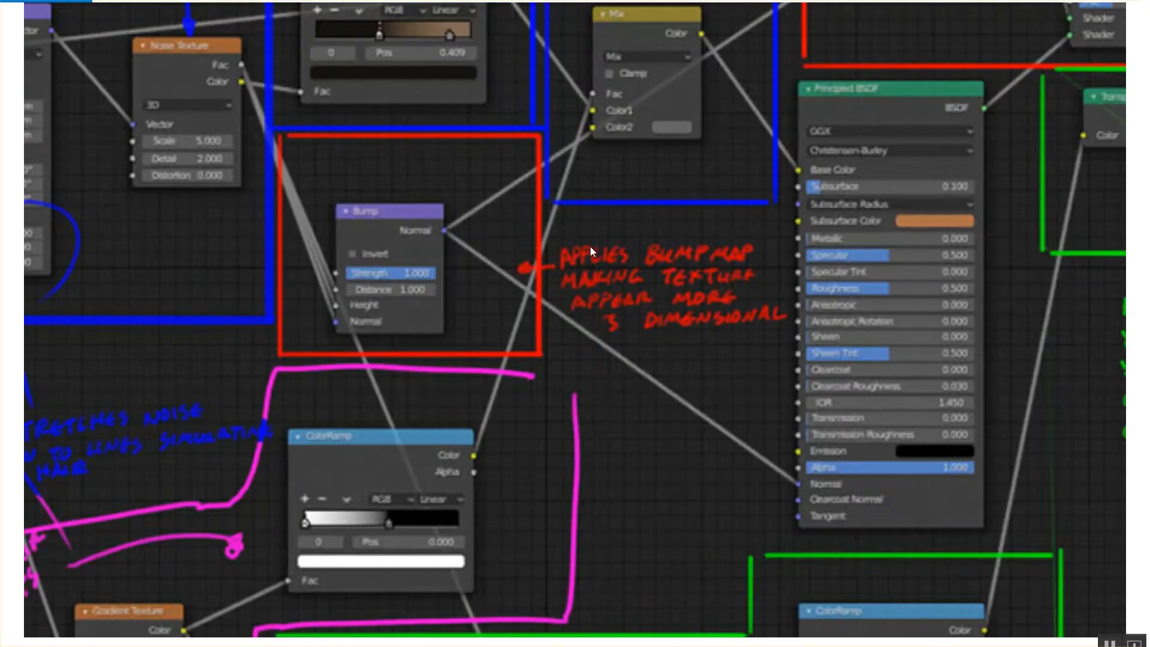
drag(589, 245, 545, 218)
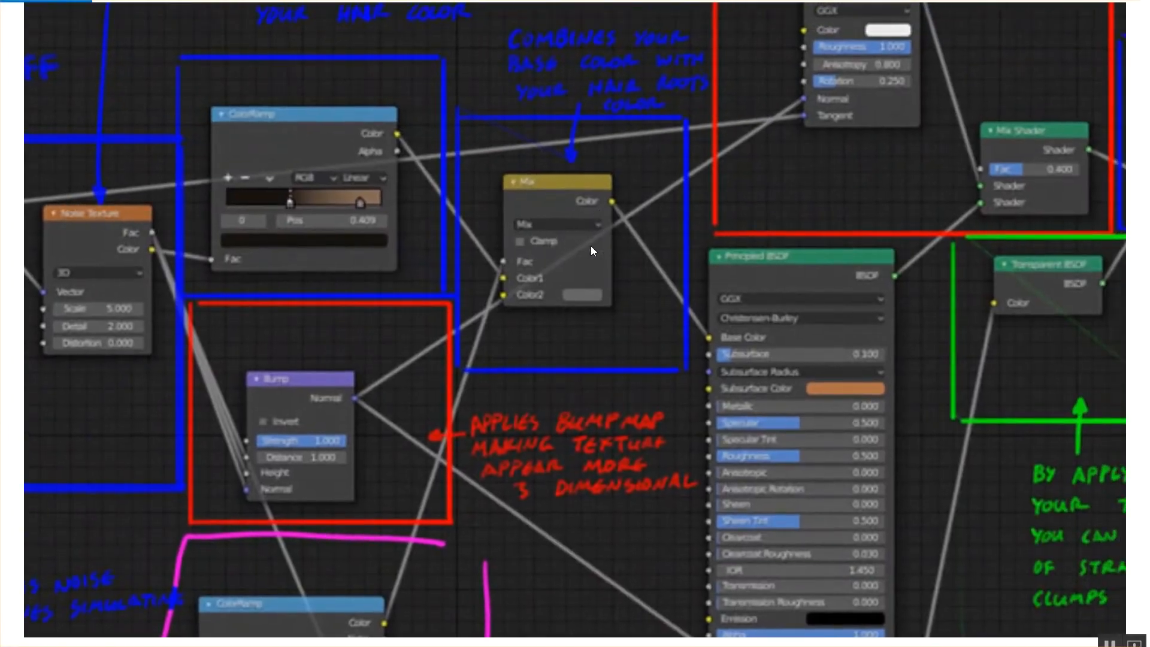
drag(544, 284, 735, 282)
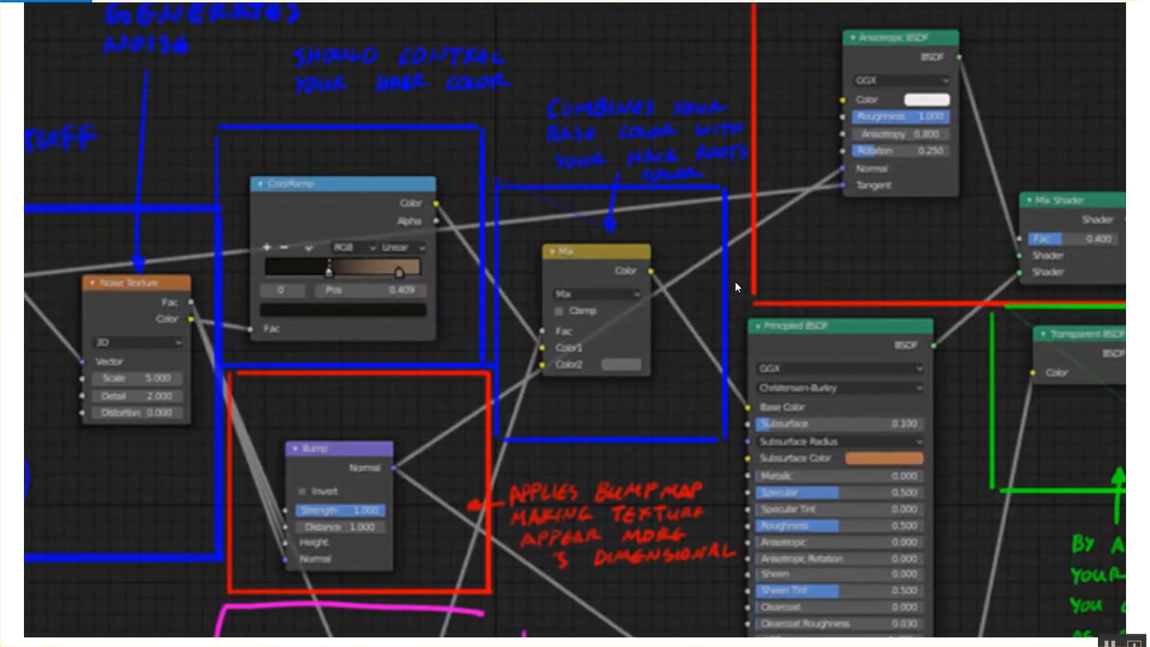
drag(665, 334, 740, 186)
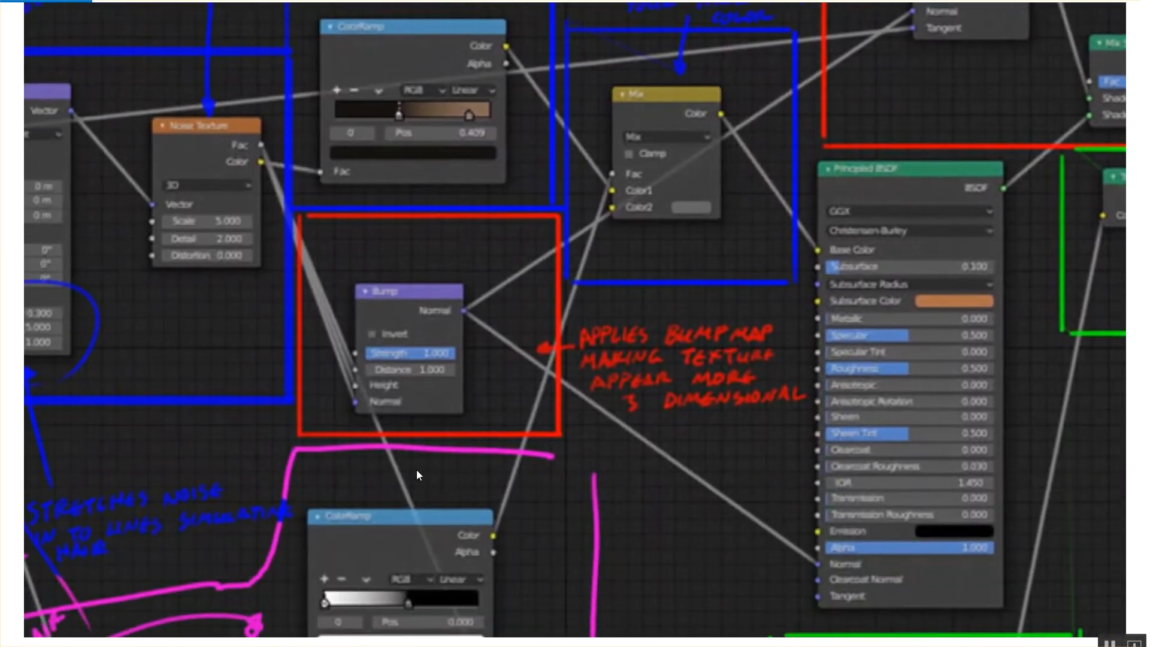
drag(416, 470, 416, 459)
drag(612, 336, 243, 465)
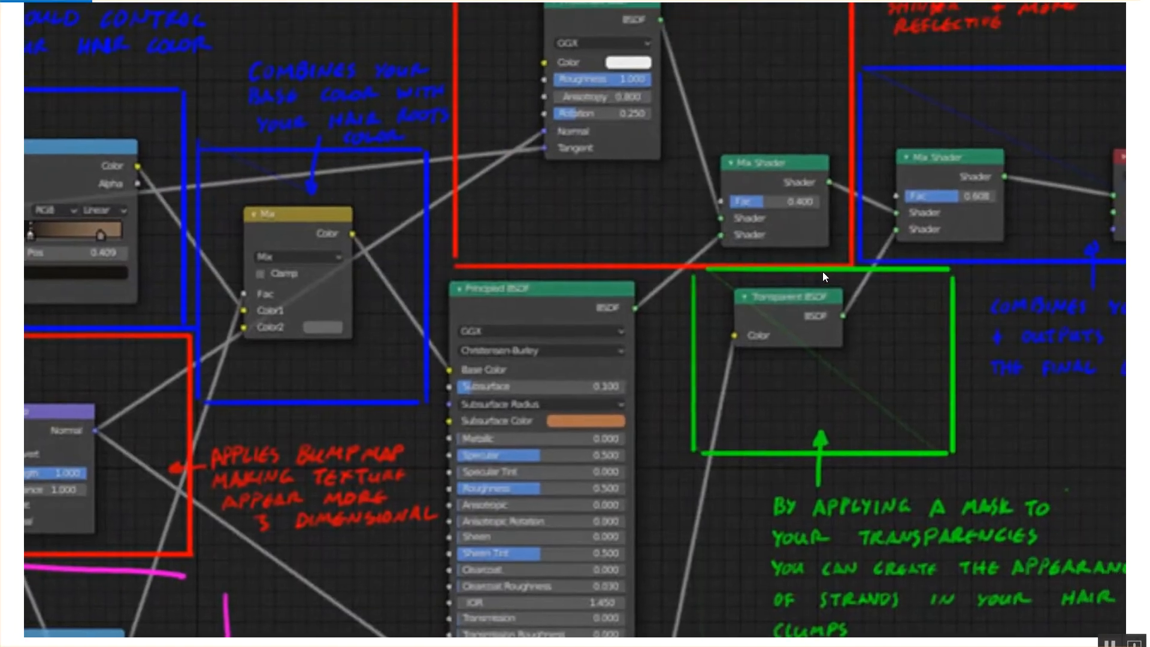
drag(821, 271, 729, 329)
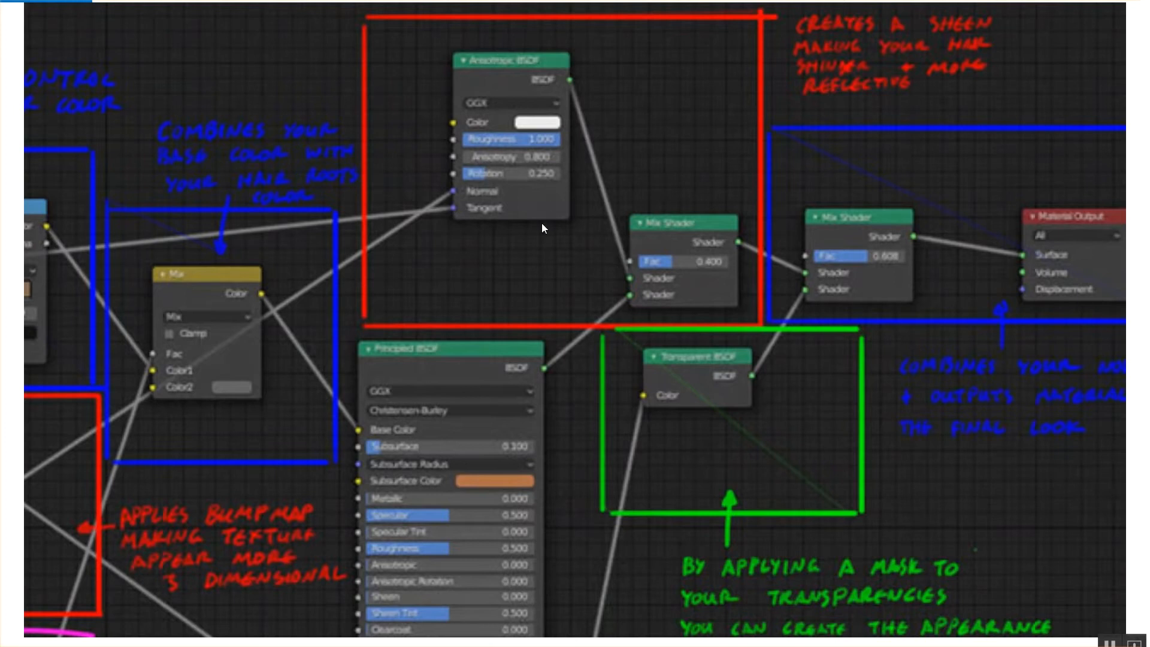
drag(823, 452, 801, 379)
drag(717, 328, 874, 418)
drag(588, 389, 849, 172)
drag(821, 251, 939, 349)
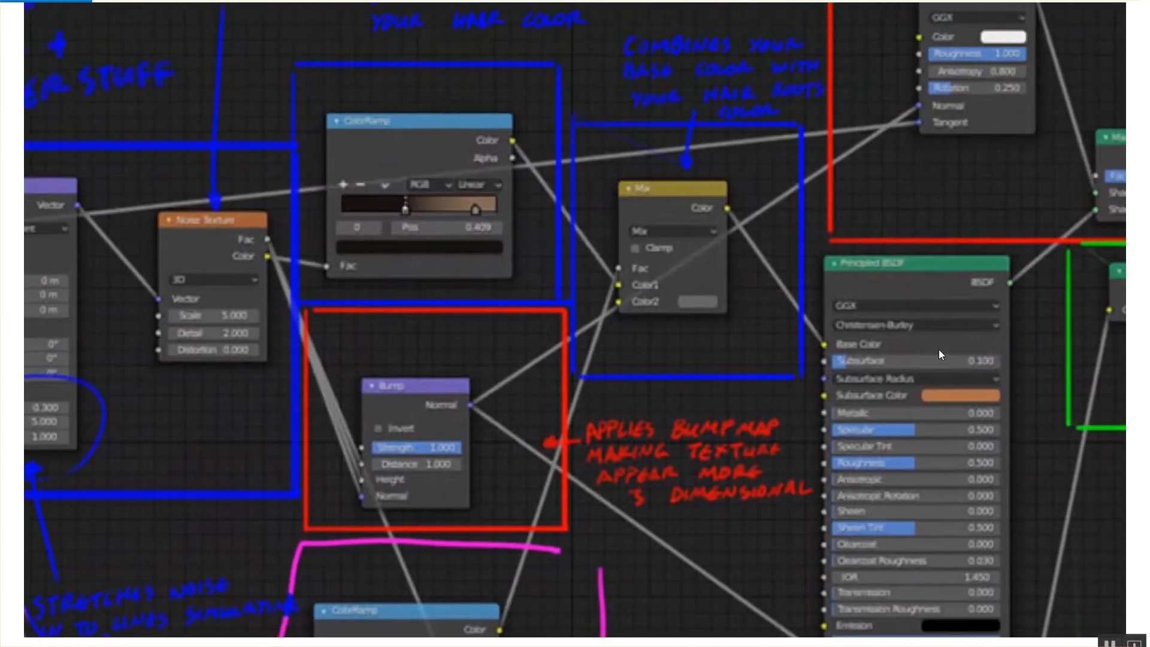
drag(723, 463, 929, 381)
drag(735, 528, 786, 192)
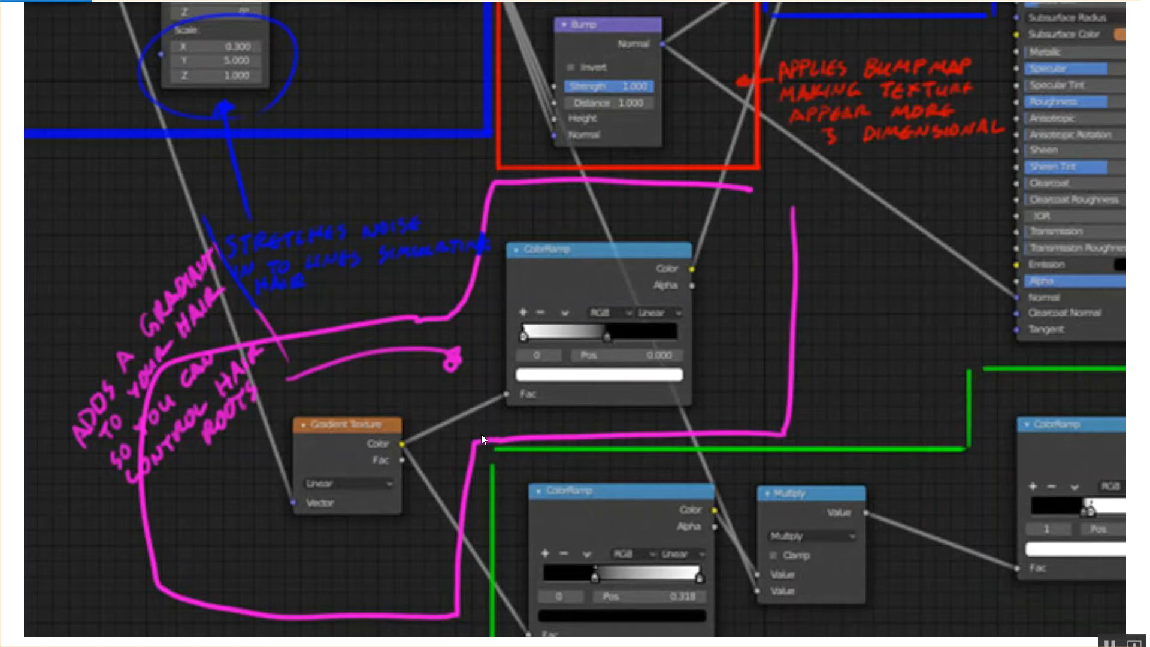
Switch to Blender and inspect the gradient type options of the Quadratic sphere Gradient Texture node
key(alt+Tab)
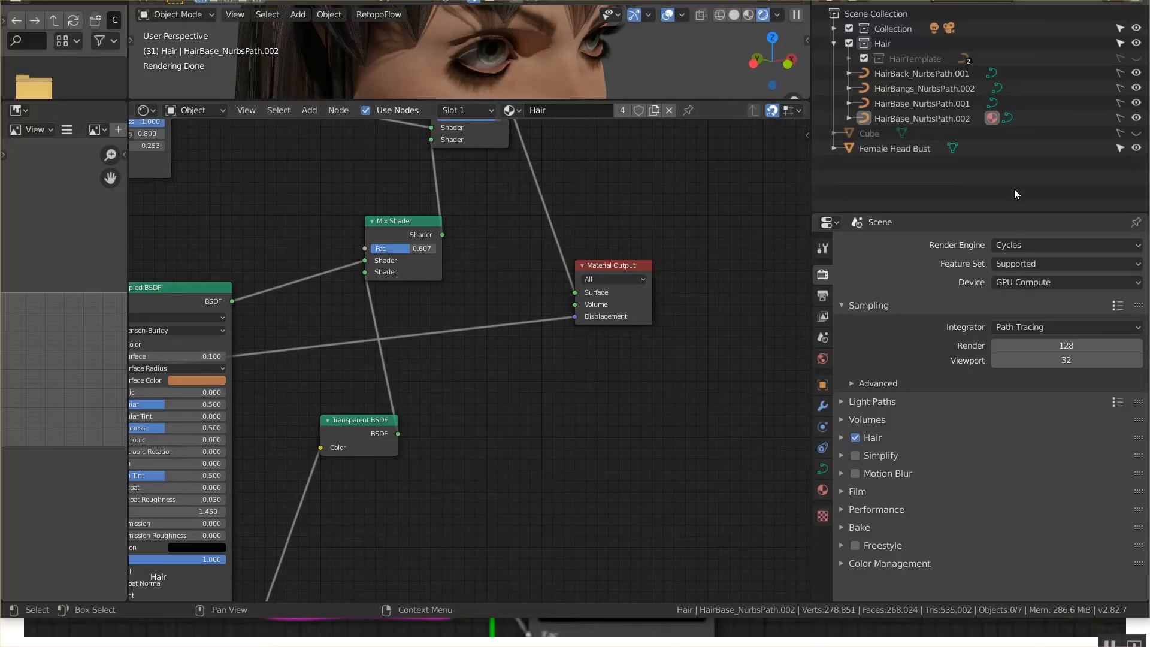
middle_drag(705, 347, 546, 568)
middle_drag(290, 552, 754, 472)
scroll(718, 390, up, 5)
middle_drag(632, 408, 347, 524)
click(325, 339)
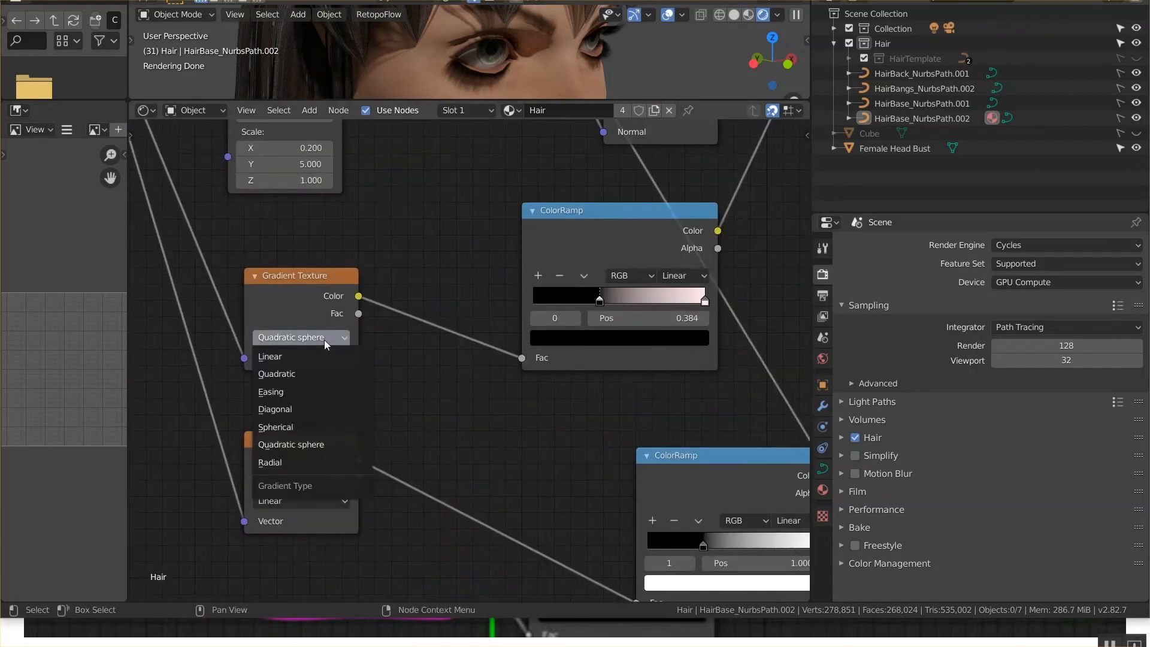
click(324, 340)
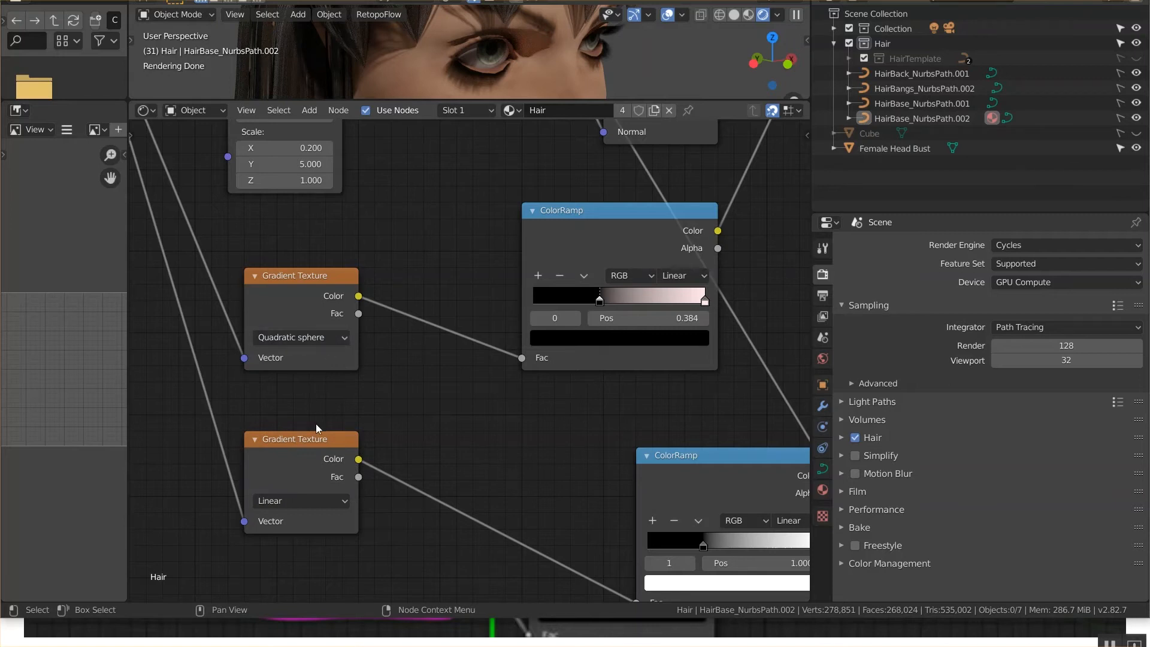
Move the Linear Gradient Texture node slightly further down from the Quadratic sphere one
middle_drag(416, 468, 372, 409)
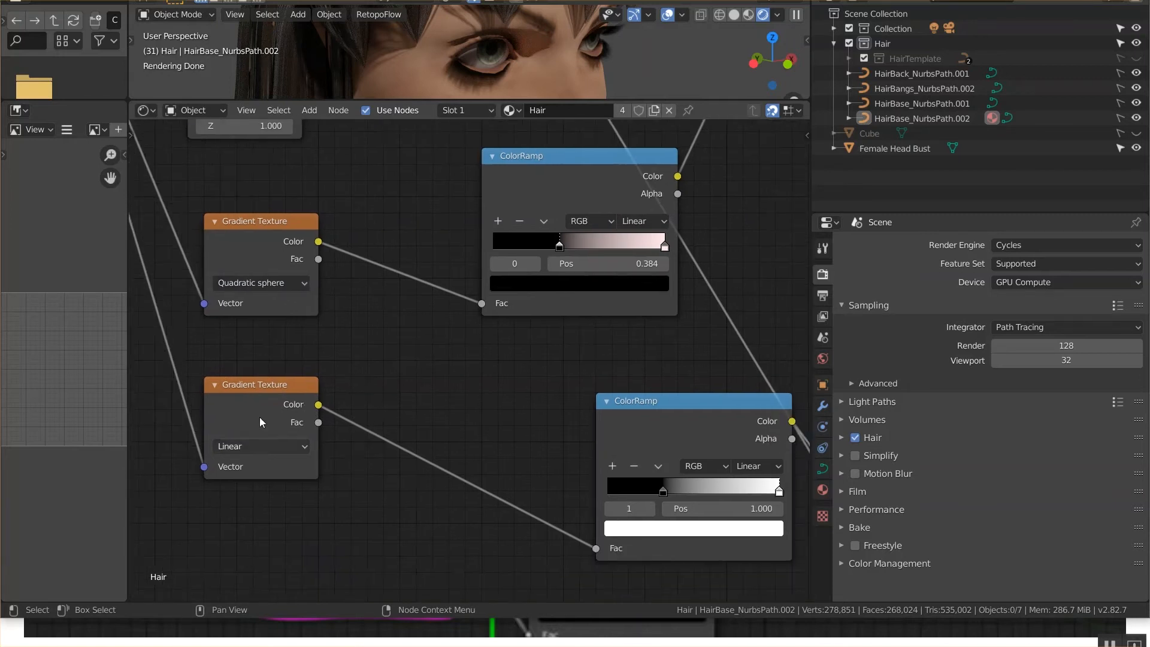
middle_drag(471, 441, 434, 449)
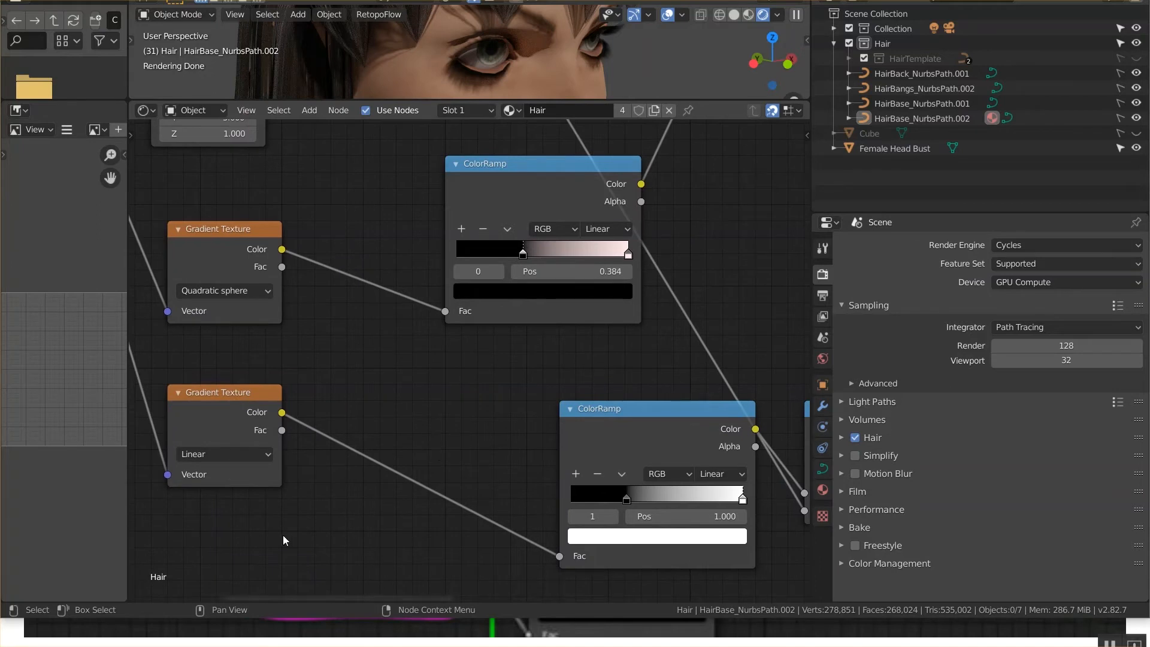
drag(263, 398, 262, 414)
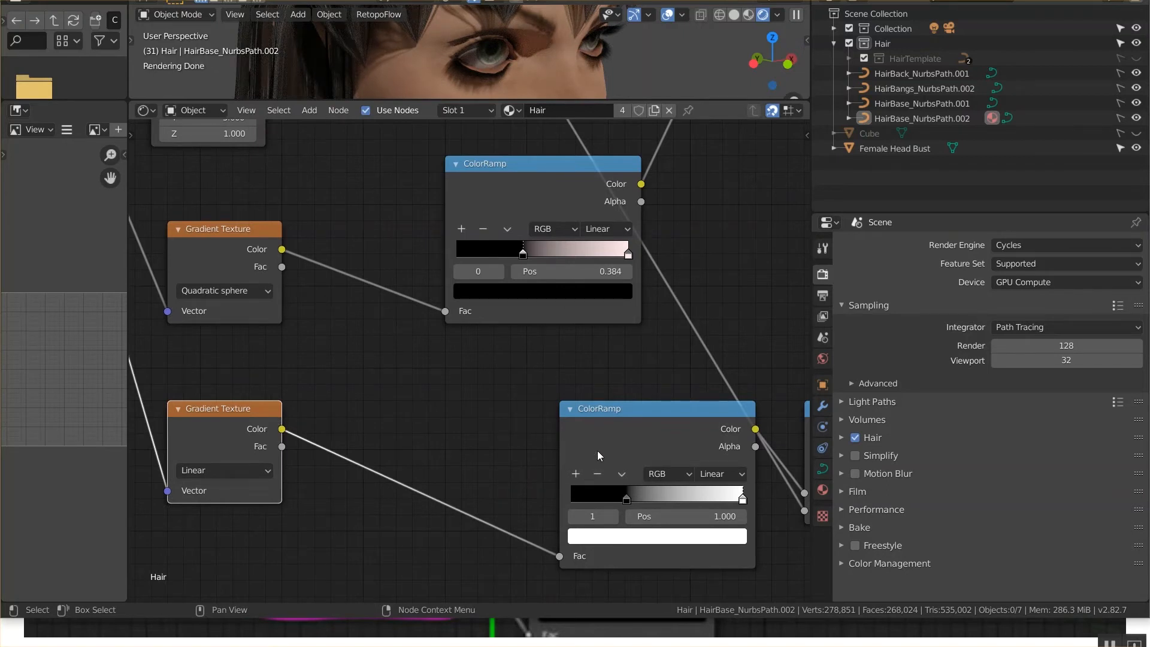
mouse_move(603, 444)
middle_down()
mouse_move(509, 440)
mouse_move(478, 456)
mouse_move(461, 418)
middle_up()
Switch to the node map image in Photos and examine the transparency mask and final output sections
key(alt+Tab)
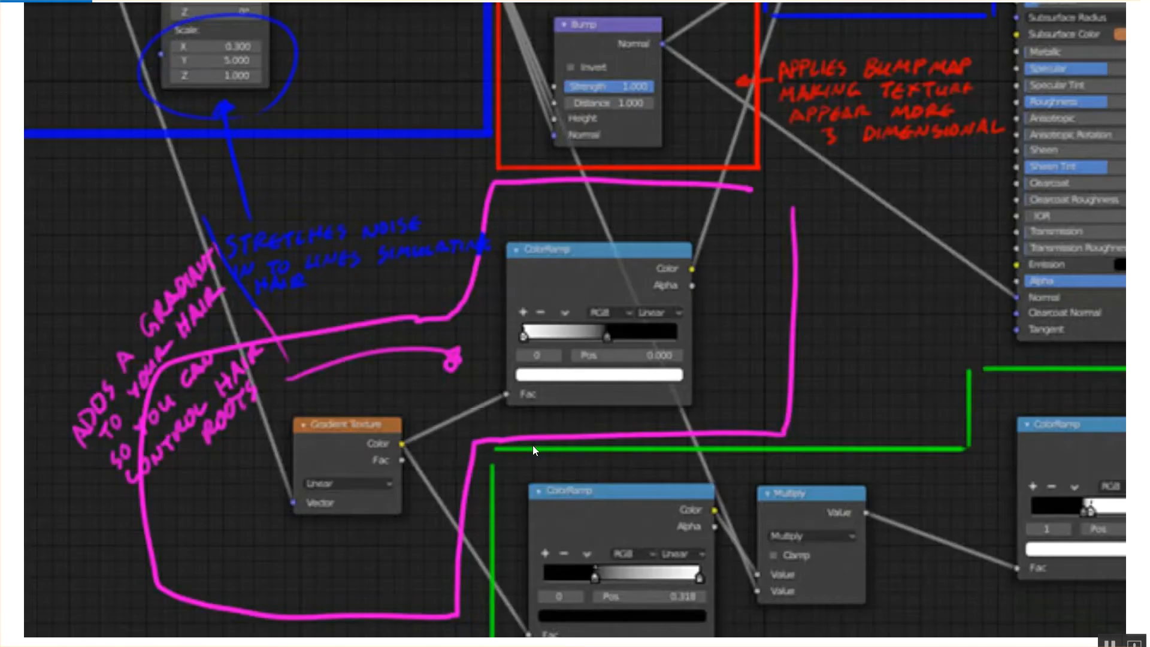
drag(642, 469, 211, 300)
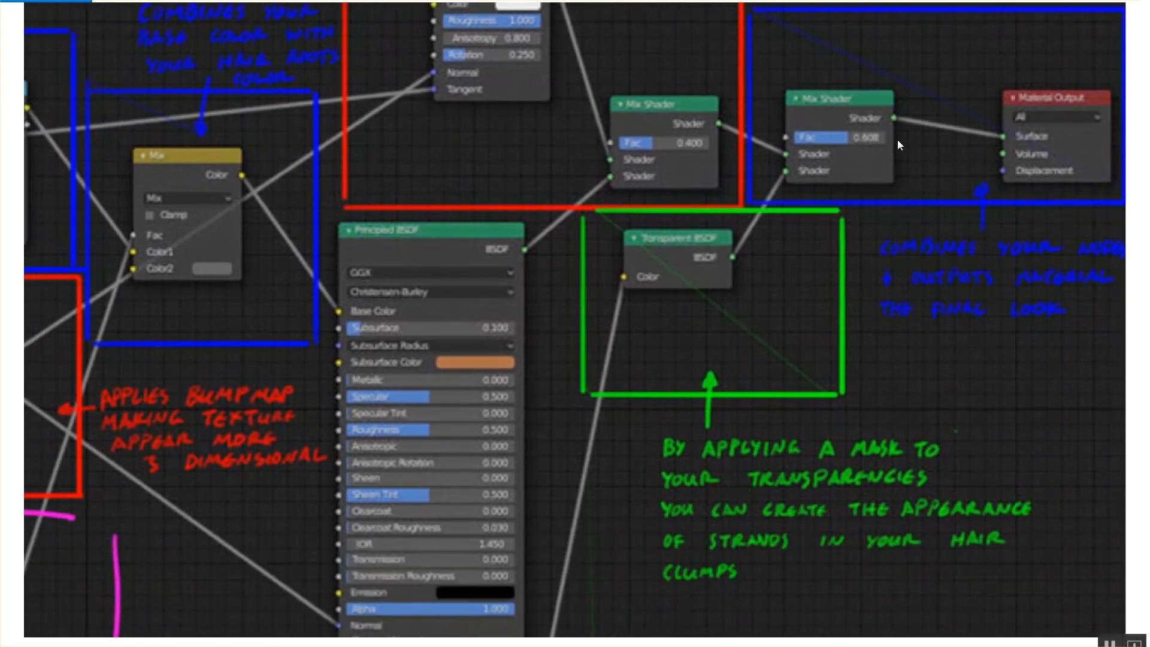
Switch to Blender and shrink the shader node editor to enlarge the 3D viewport showing the rendered hair
key(alt+Tab)
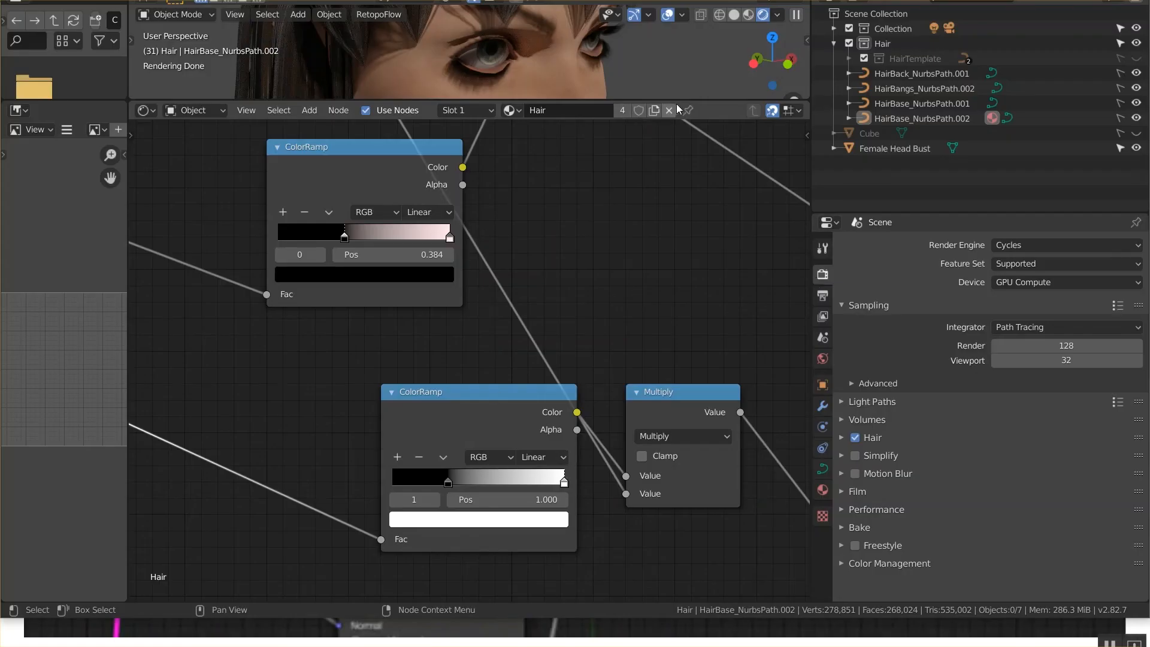
drag(575, 100, 577, 548)
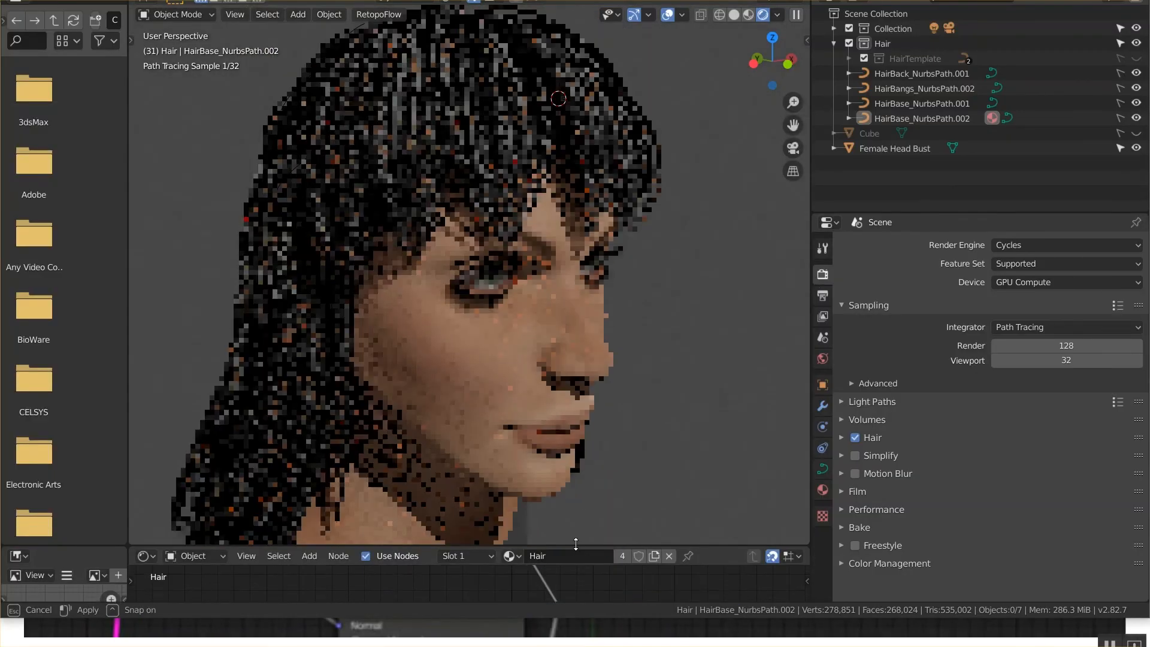